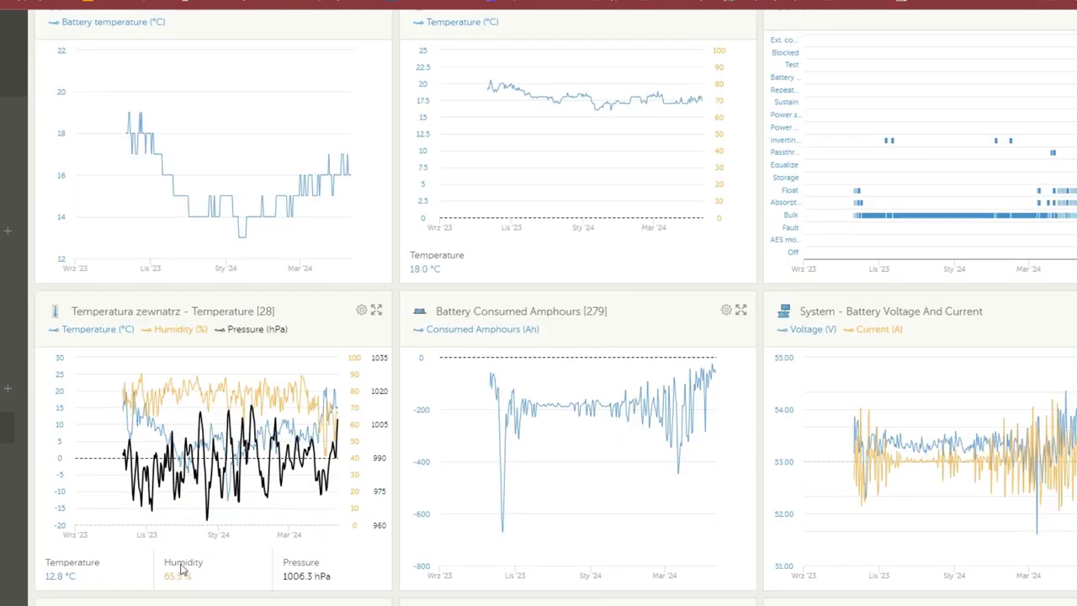
Step: Enlarge the Temperatura zewnatrz chart to examine outdoor temperature, humidity and pressure since September 2023, and return to the dashboard
left_click(376, 310)
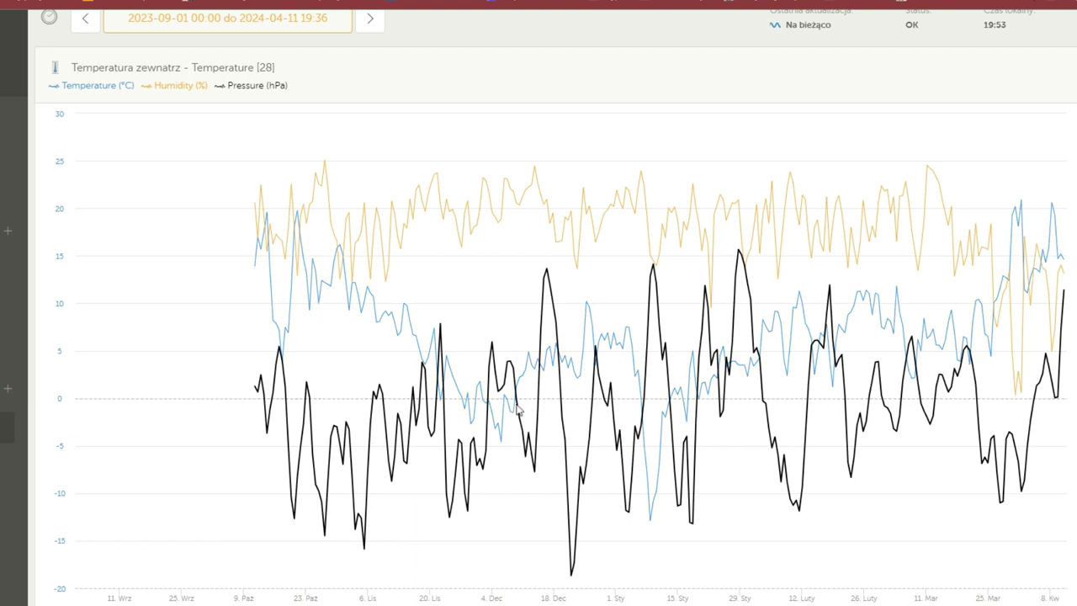
mouse_move(646, 549)
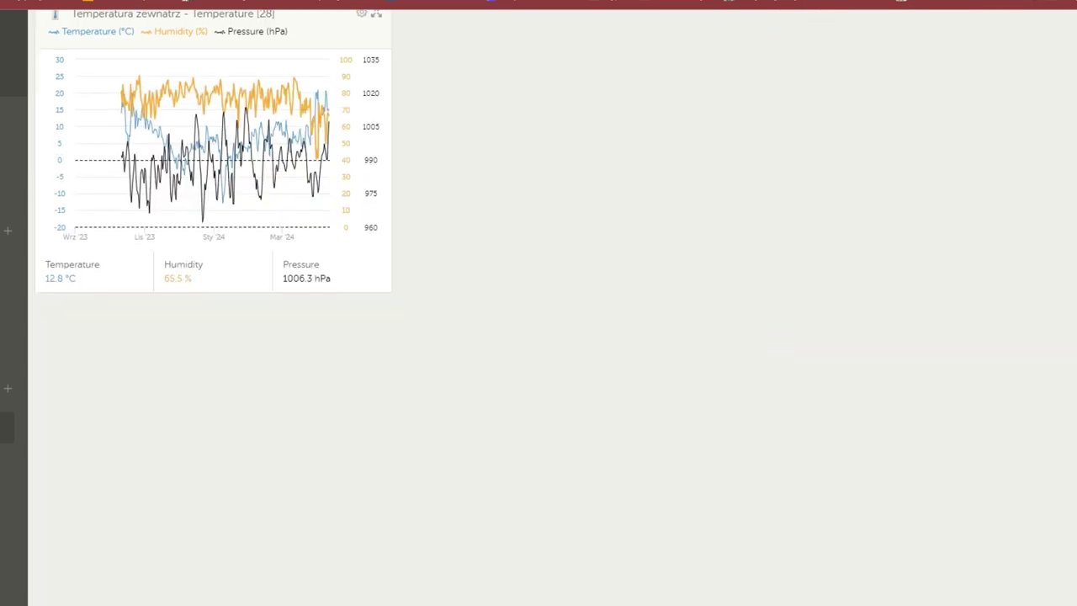
key("Escape")
scroll(616, 117, "down", 2)
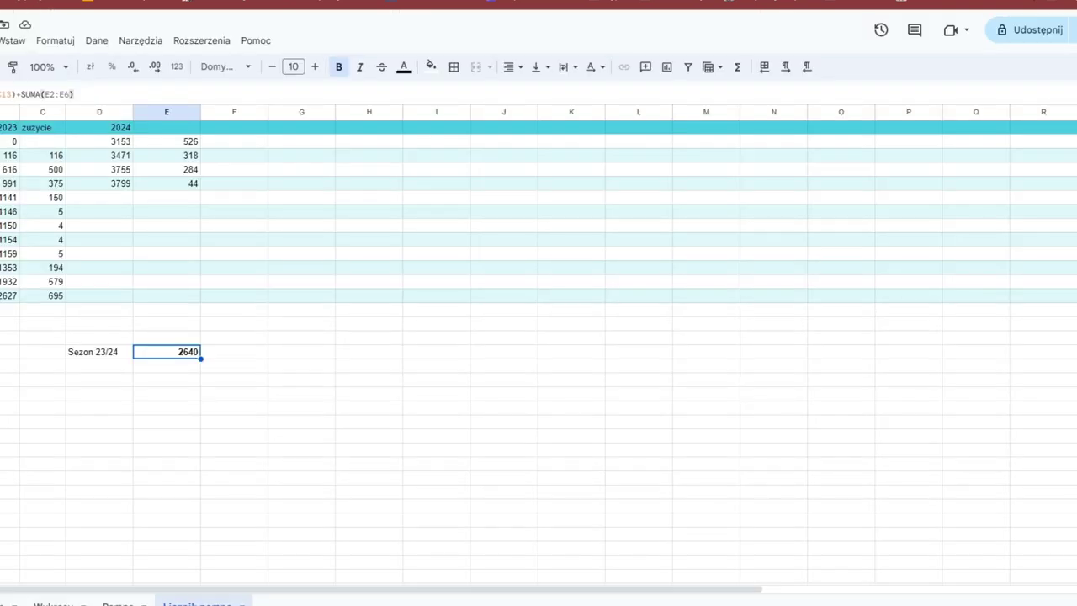
Step: In the heat pump meter spreadsheet, inspect which ranges the Sezon 23/24 total formula adds up, leaving the formula unedited
left_click(222, 413)
left_click(185, 355)
double_click(185, 353)
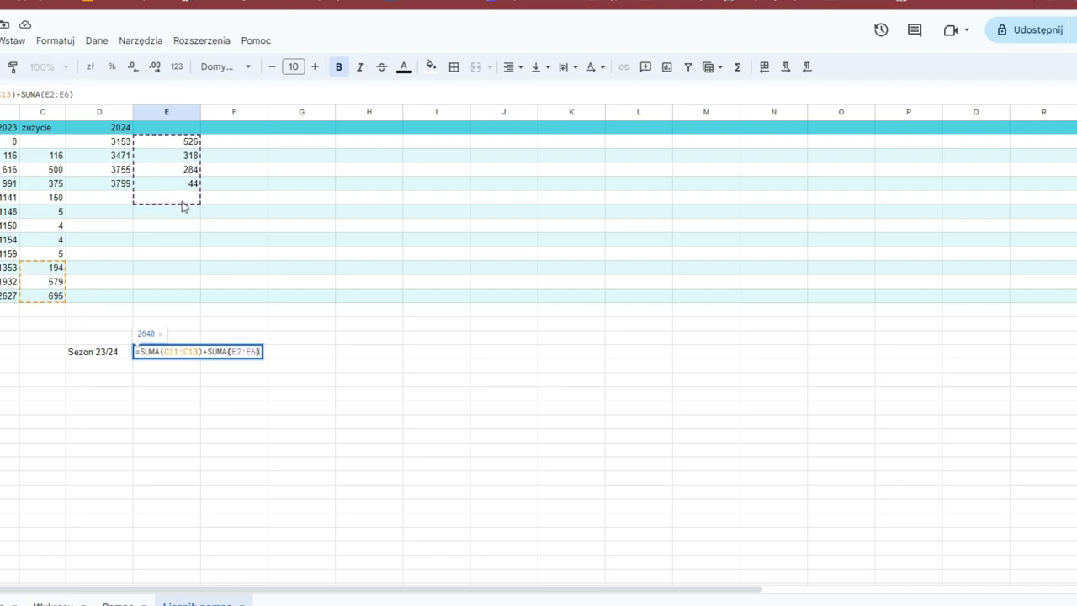
key("Escape")
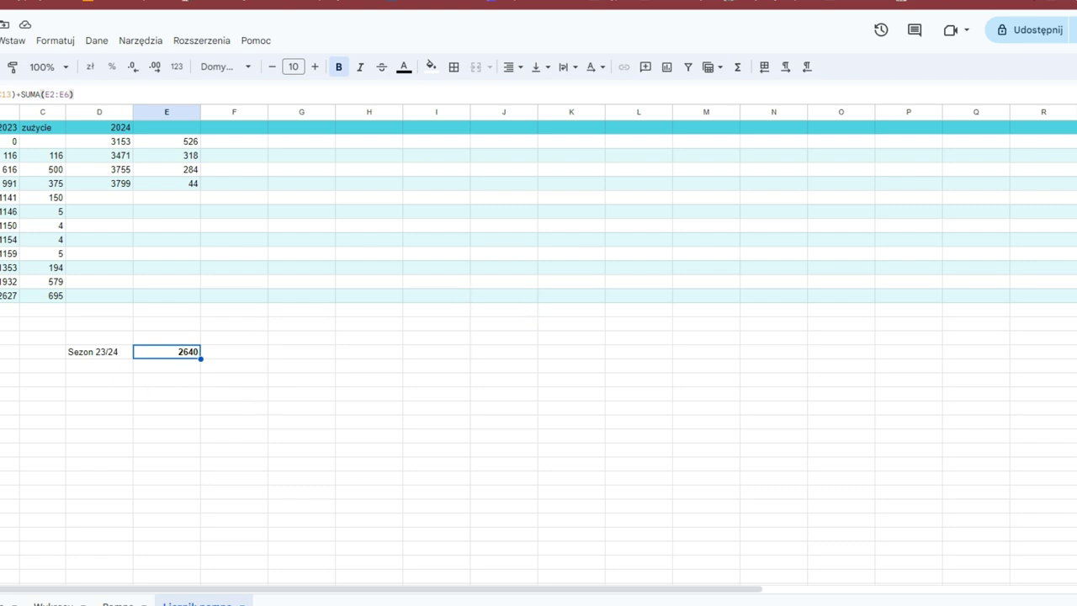
Step: Switch to the PGNiG reading history and highlight the gas meter readings from 02.10.2023 to 03.04.2024
key("ctrl+Tab")
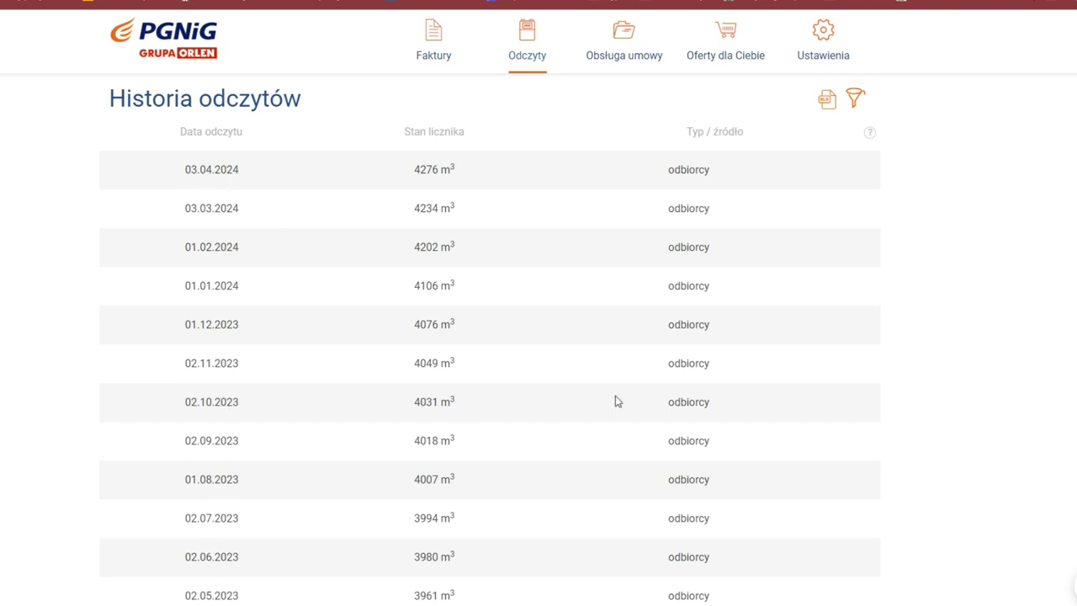
left_click_drag(452, 401, 180, 169)
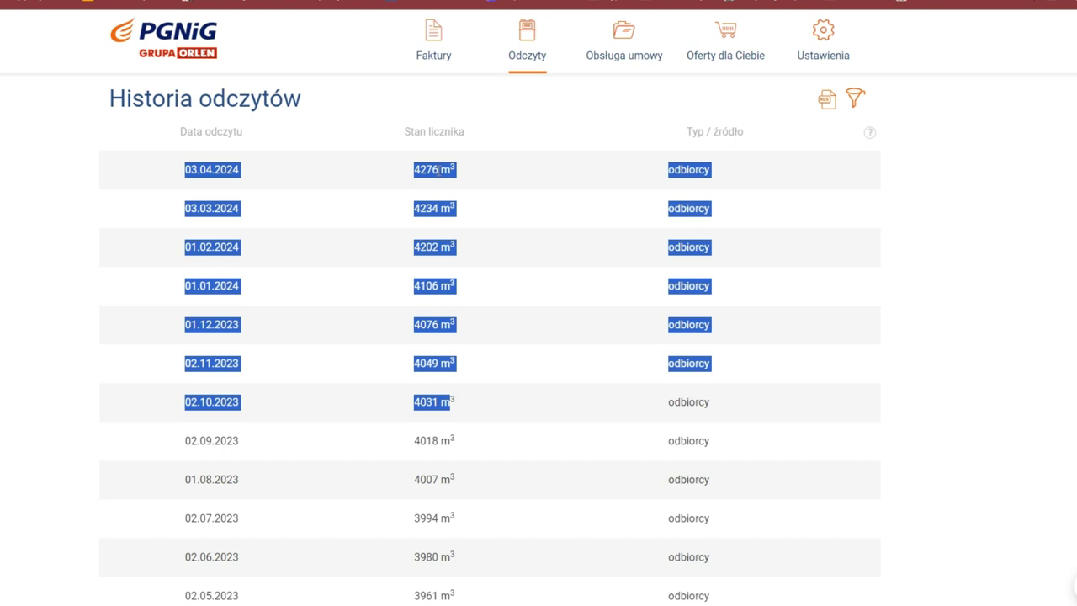
left_click(514, 226)
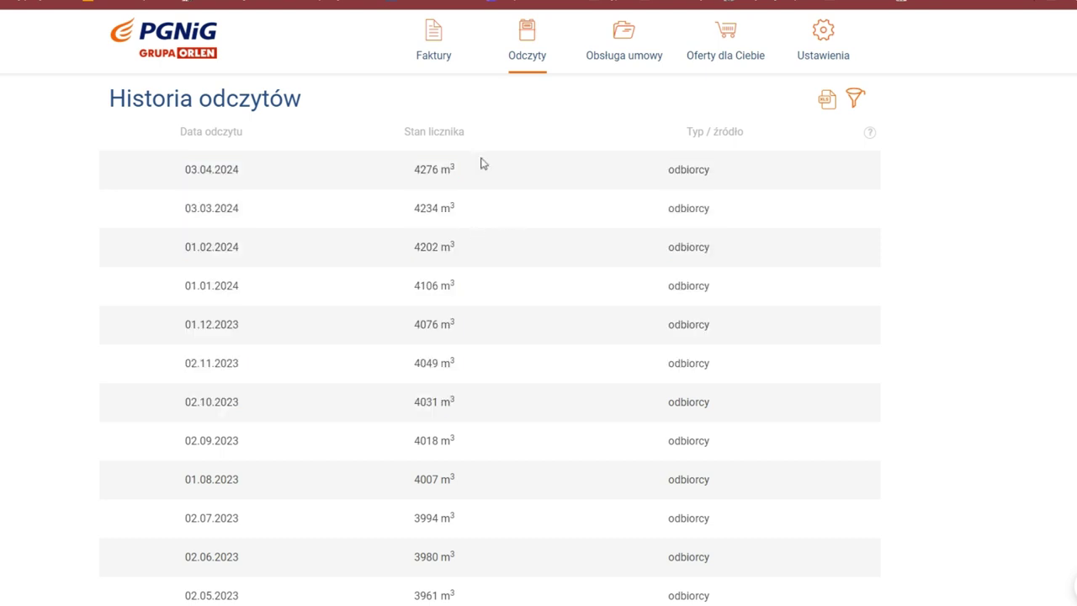
Step: Open the PGNiG invoice list and review the gas invoice amounts and kWh usage across the 2023/24 heating season
left_click(435, 34)
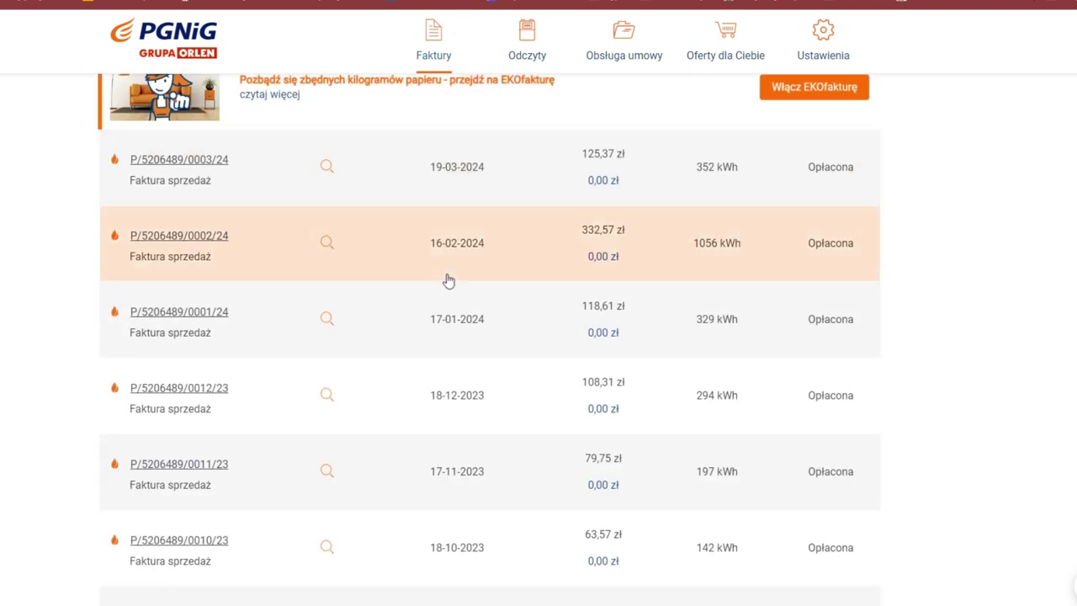
scroll(445, 278, "up", 1)
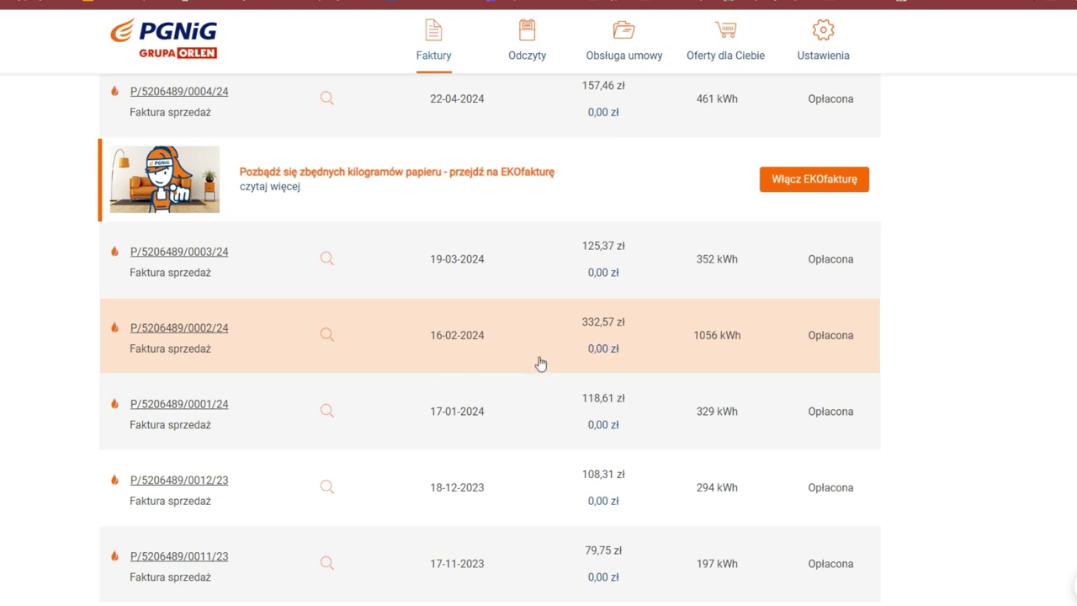
scroll(637, 432, "down", 3)
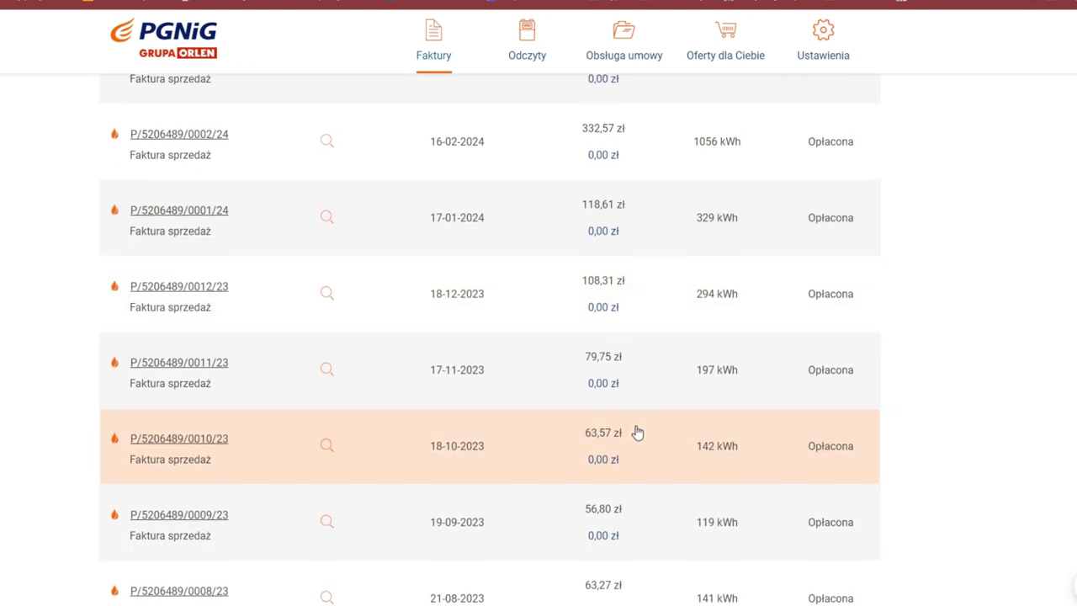
scroll(637, 433, "up", 1)
scroll(637, 432, "down", 2)
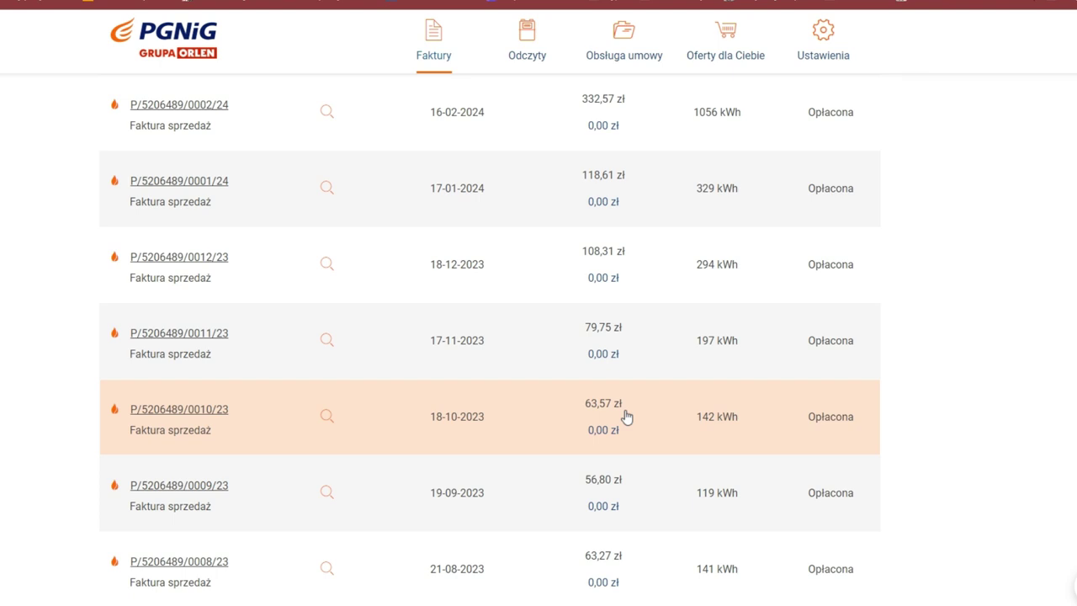
scroll(626, 416, "up", 2)
scroll(627, 417, "down", 1)
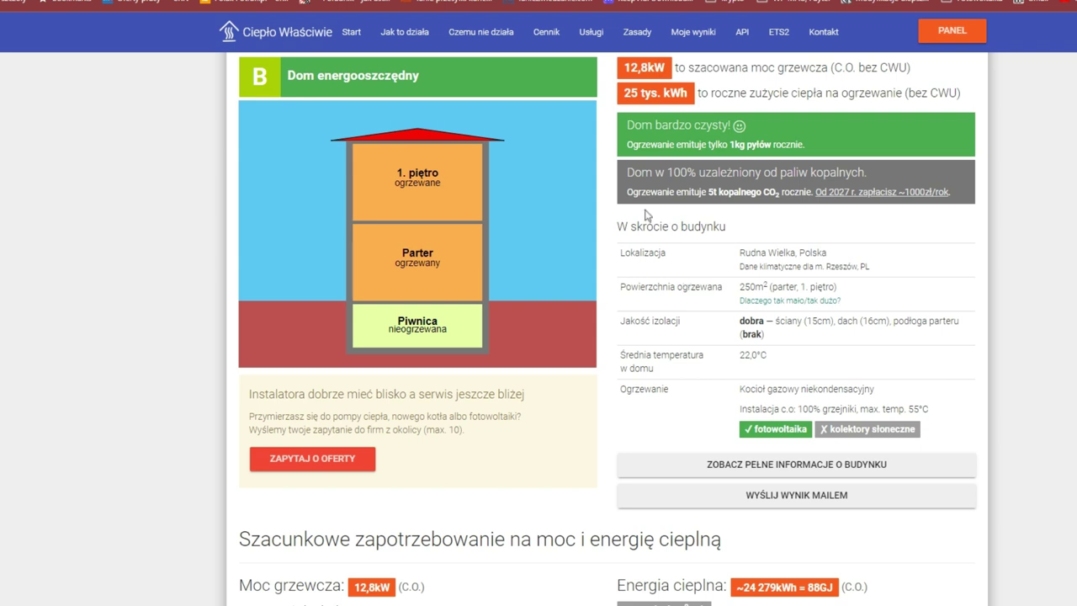
Step: Highlight the annual heat consumption for heating in the Ciepło Właściwie building report
left_click_drag(620, 95, 686, 94)
left_click(688, 94)
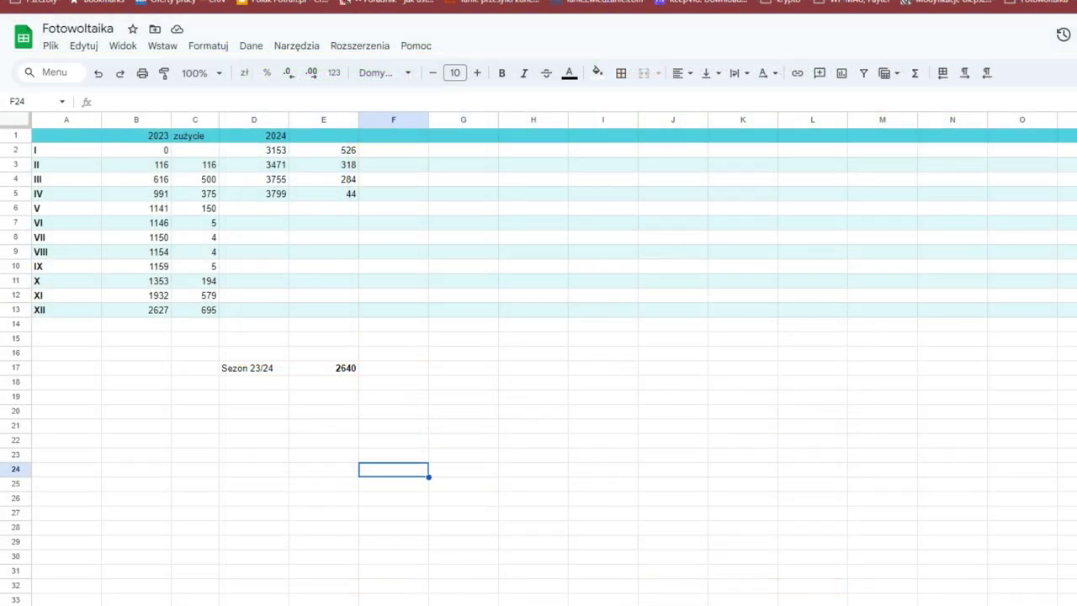
Step: In the Fotowoltaika spreadsheet, select the Sezon 23/24 total in cell E17 to review it
left_click(423, 385)
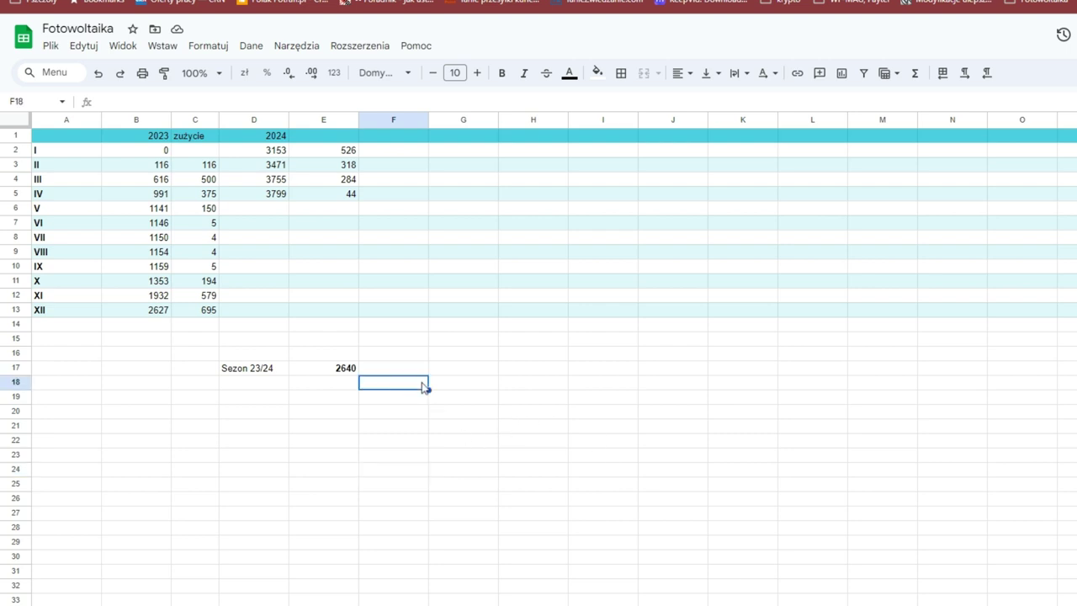
left_click(345, 357)
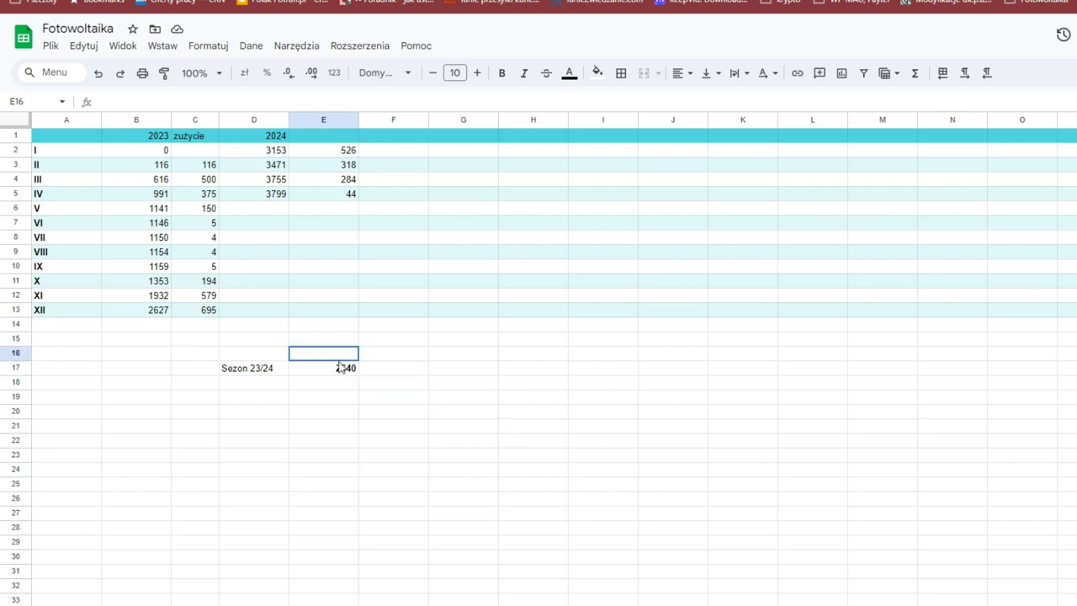
left_click(343, 372)
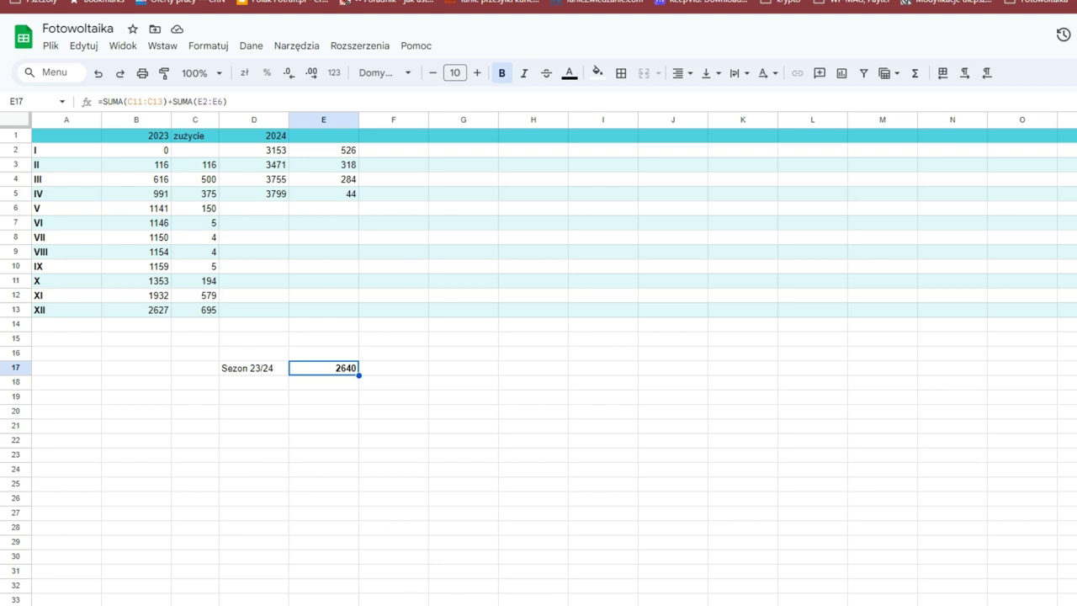
left_click(824, 515)
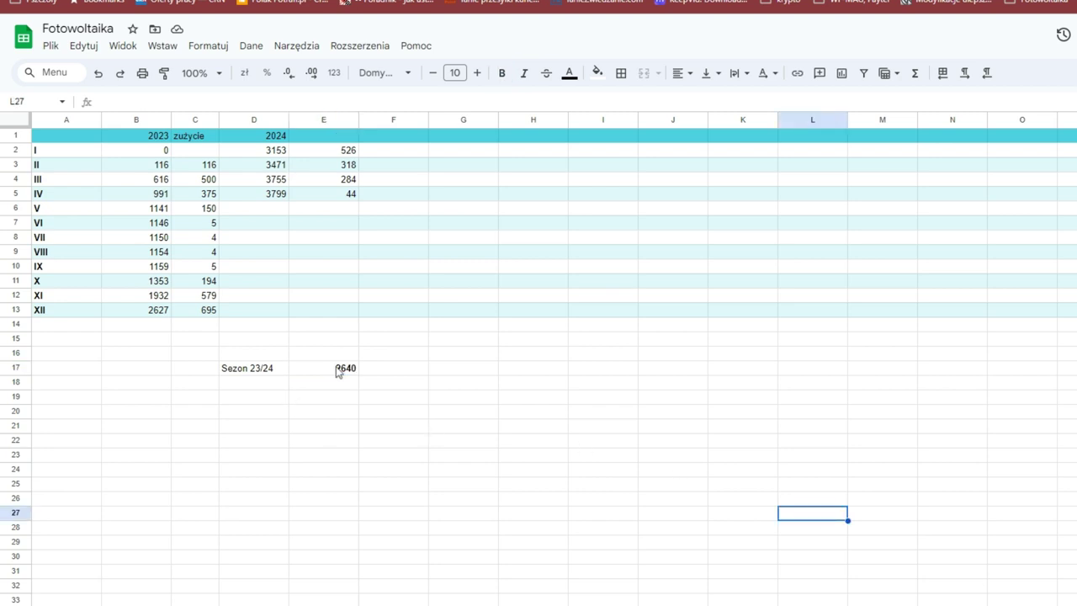
left_click(337, 371)
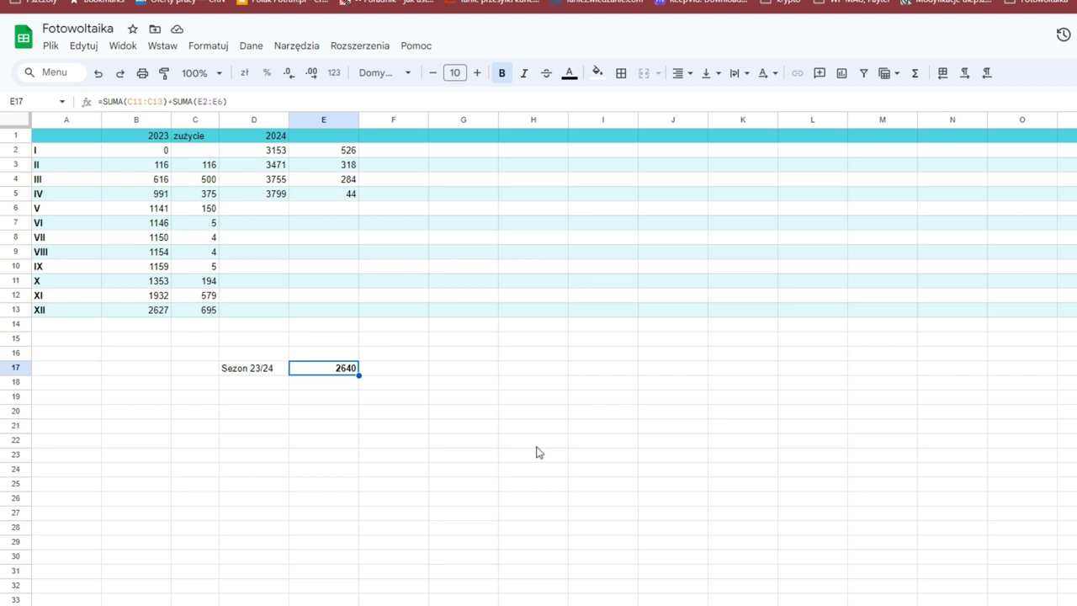
Step: Compare the April consumption of 2023 in cell C5 with that of 2024 in cell E5
left_click(210, 211)
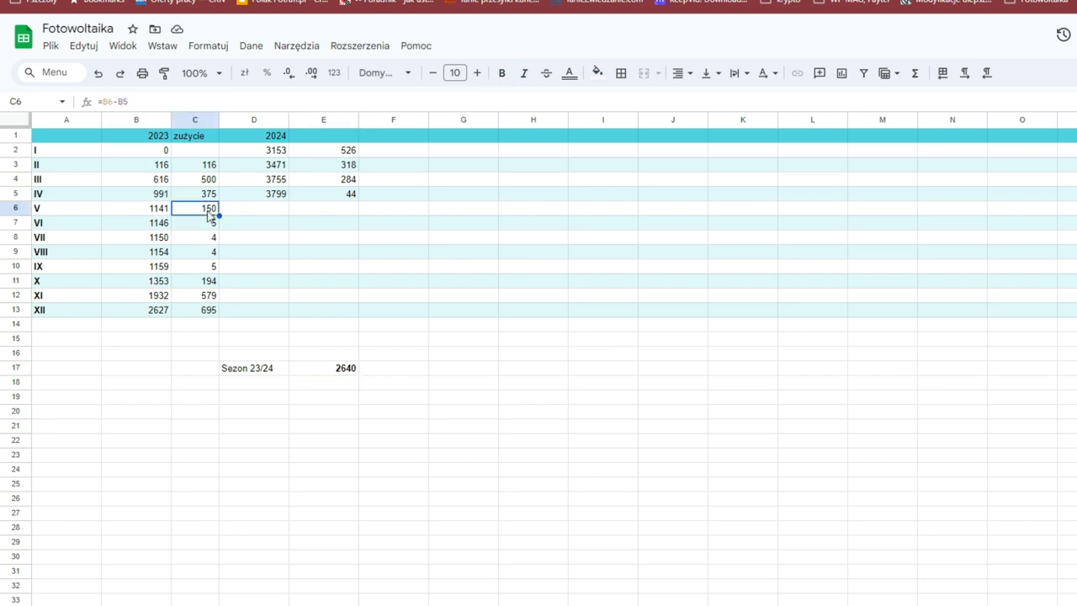
key("Up")
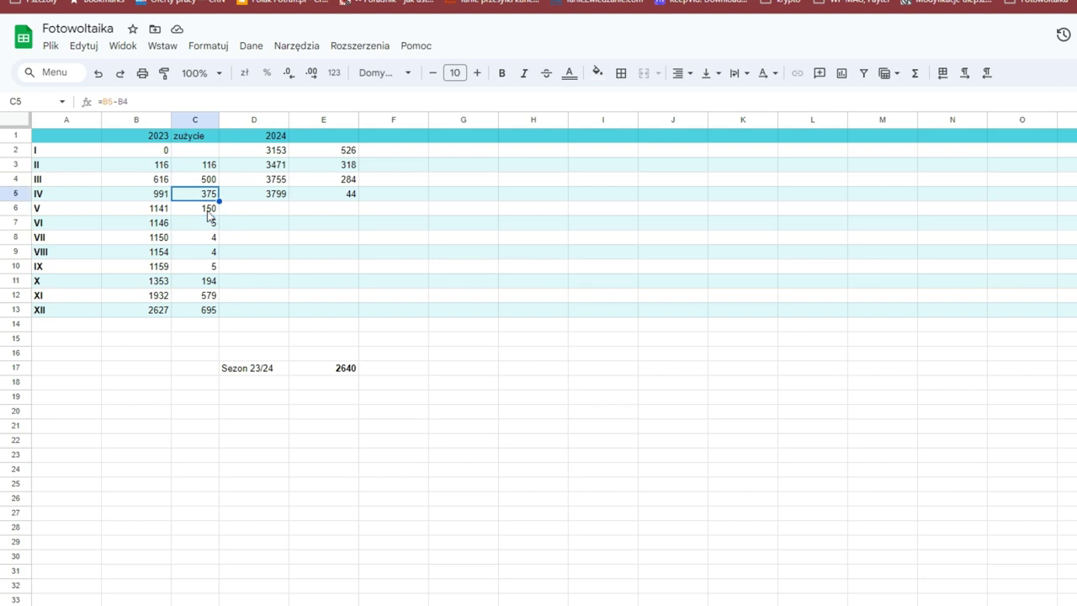
key("Right")
key("Right")
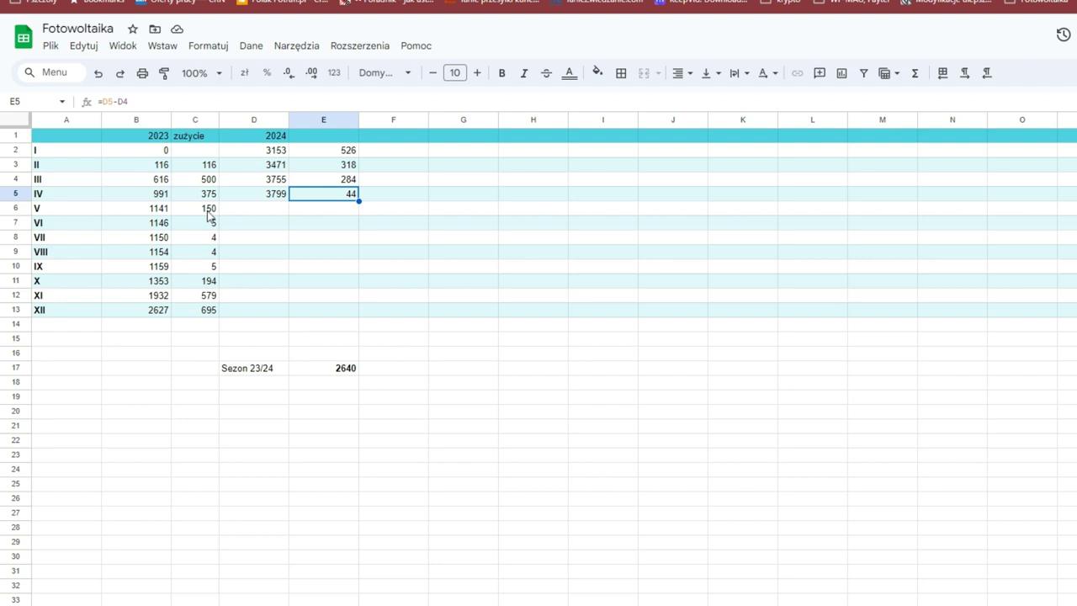
key("Left")
key("Left")
key("Right")
key("Right")
Step: Compare the March consumption of 2023 in cell C4 with that of 2024 in cell E4
key("Up")
key("Left")
key("Left")
key("Right")
key("Right")
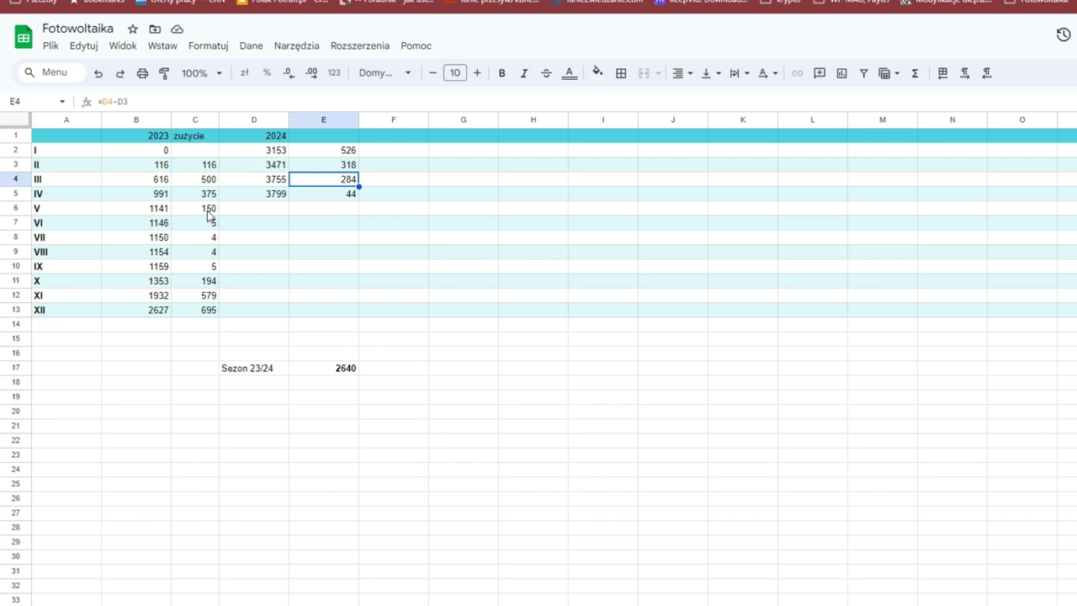
key("Left")
key("Left")
key("Right")
key("Right")
Step: Move the selection down column E to the area of the Sezon 23/24 total
key("Down")
key("Down")
key("Down")
key("Down")
key("Down")
key("Down")
key("Down")
key("Down")
key("Down")
key("Down")
key("Down")
key("Down")
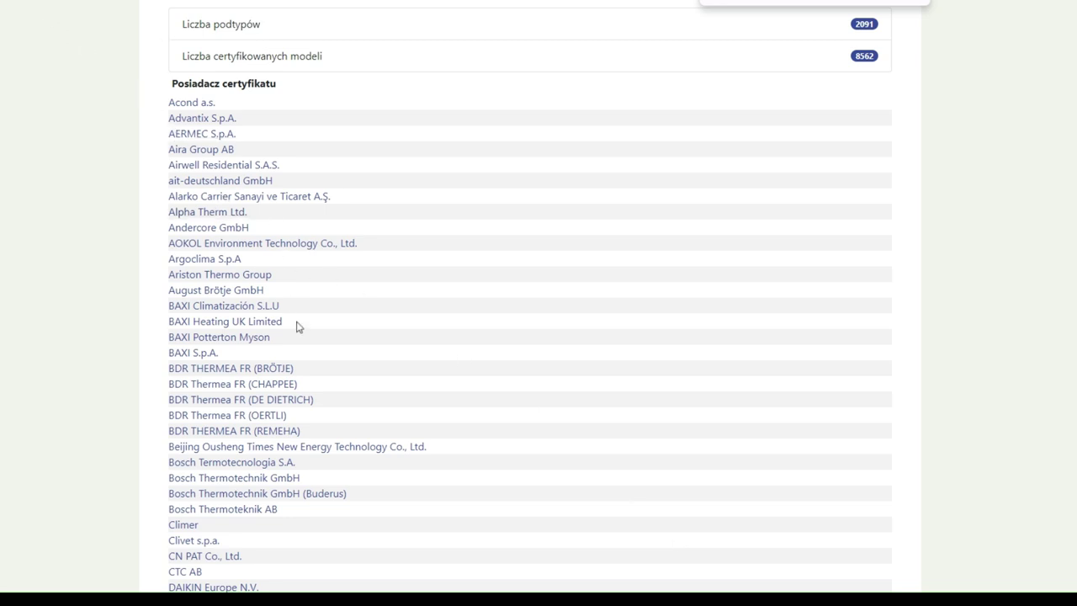
Step: On the Heat Pump KEYMARK site, find "Power" among the certificate holders and open Power World Machinery Equipment Co. Ltd
scroll(296, 327, "down", 5)
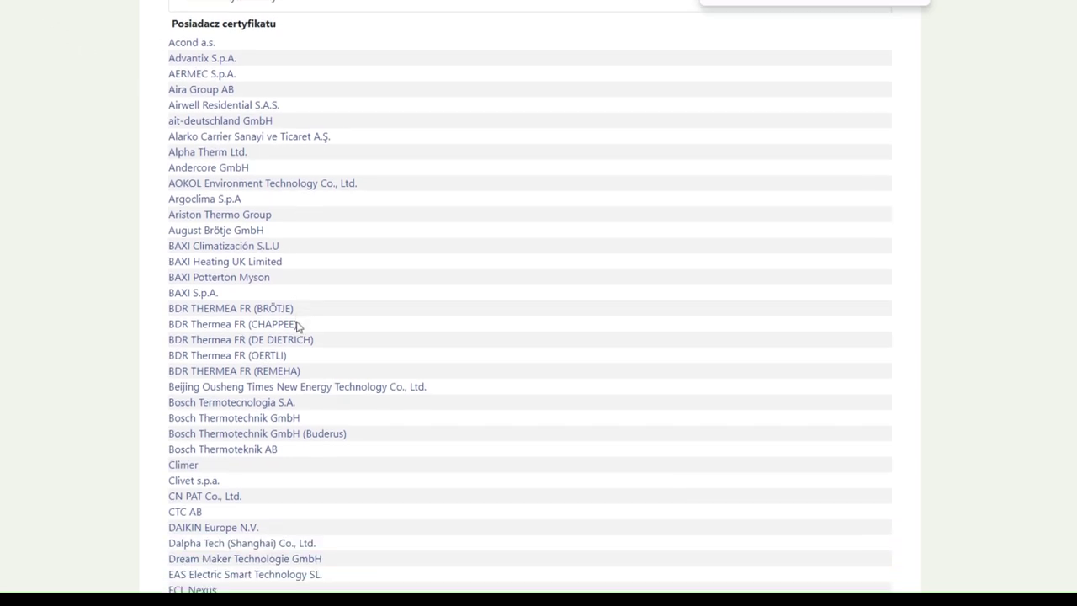
scroll(445, 354, "down", 8)
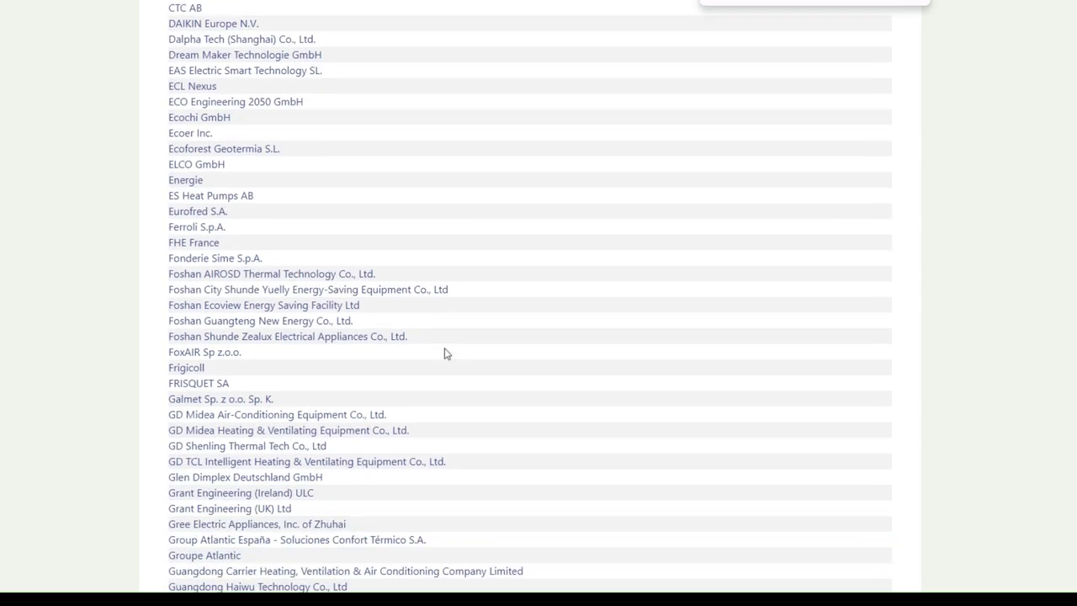
scroll(444, 353, "down", 9)
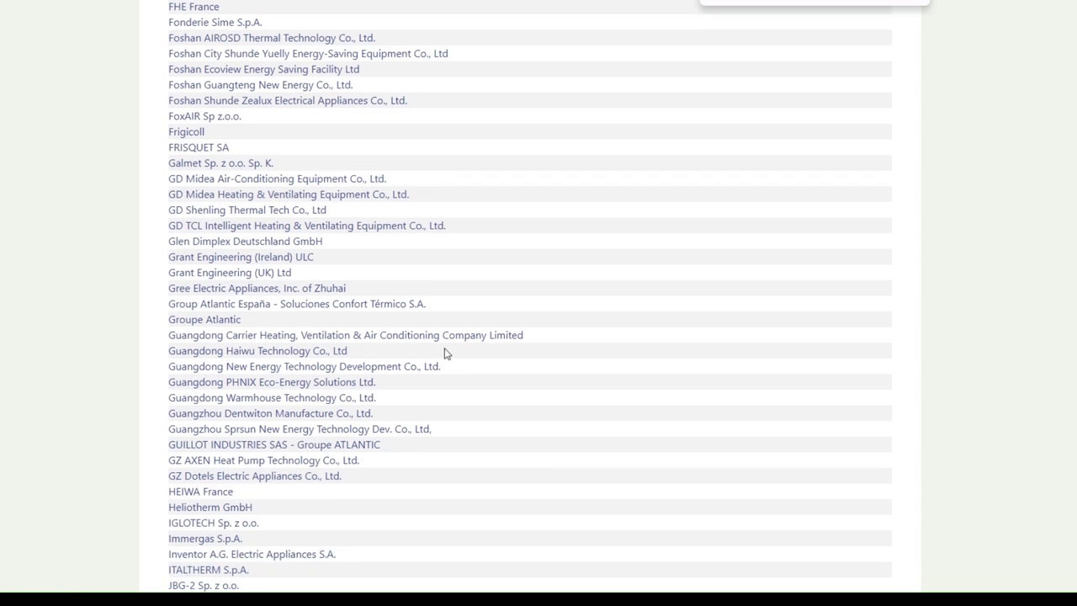
scroll(444, 354, "down", 3)
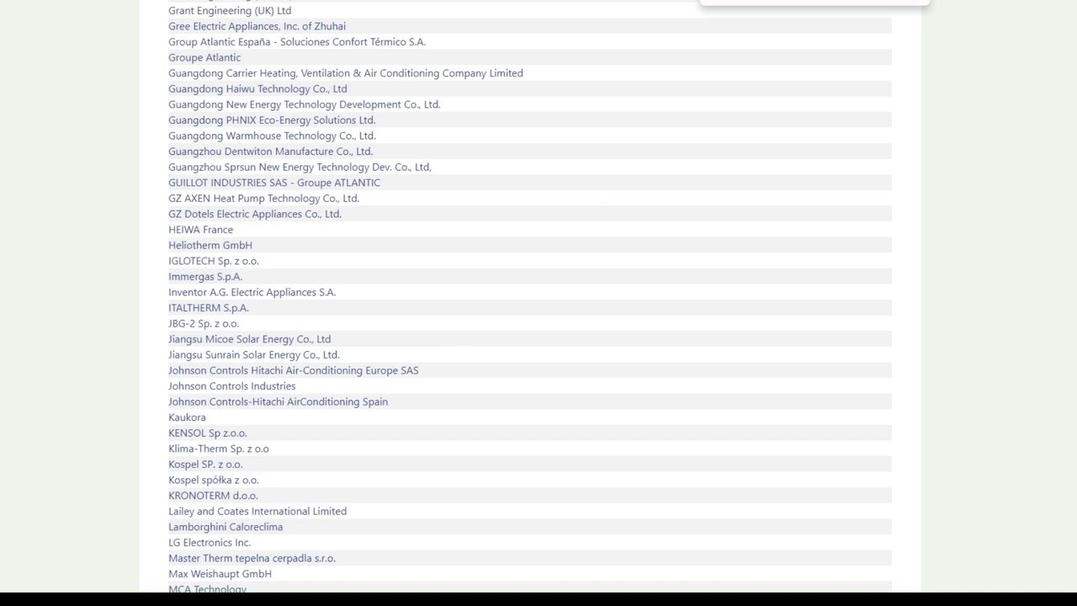
key("Return")
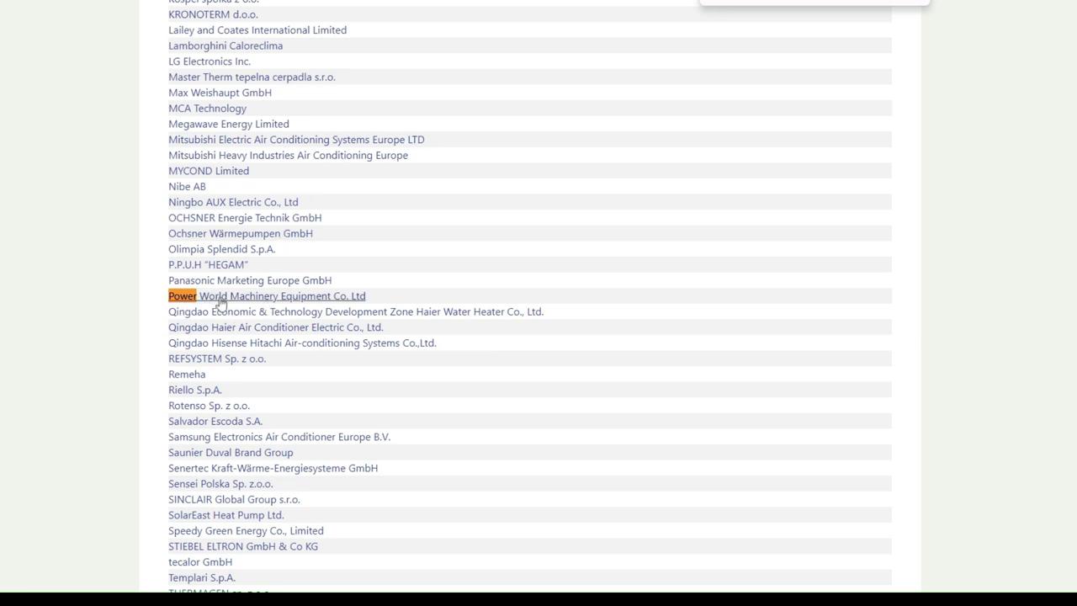
left_click(266, 299)
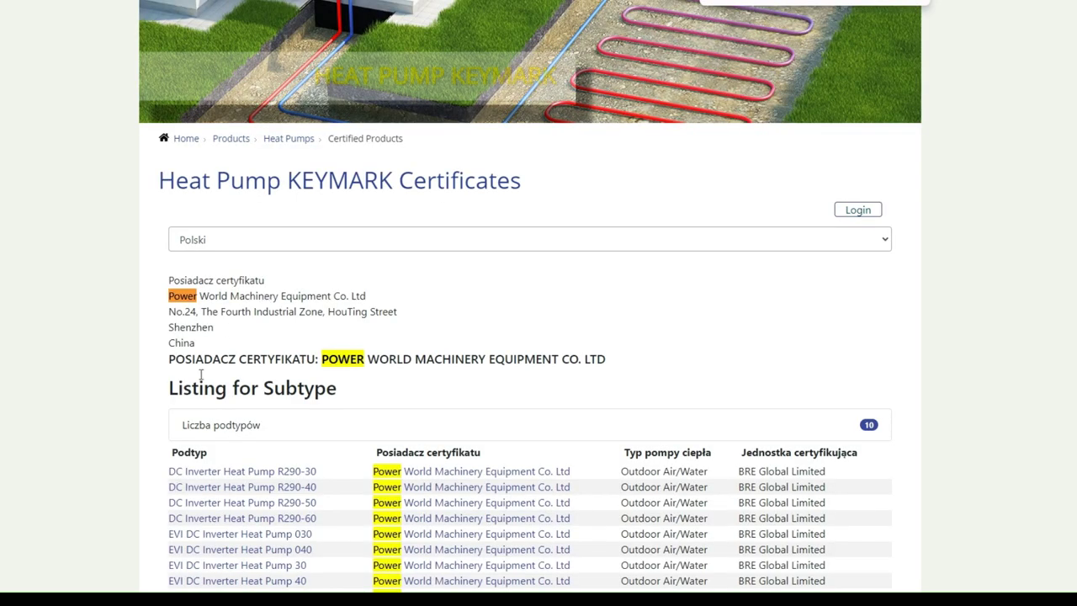
Step: Open the DC Inverter Heat Pump R290-40 subtype and expand model PW040-DKZLRS-E/S to view its heating test data
scroll(284, 436, "down", 3)
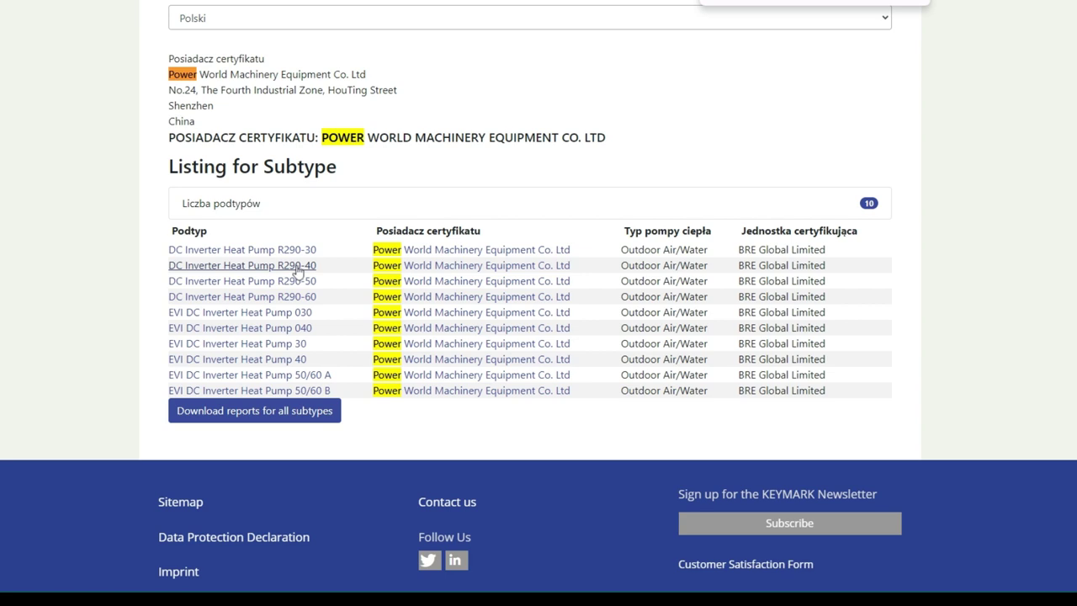
left_click(297, 266)
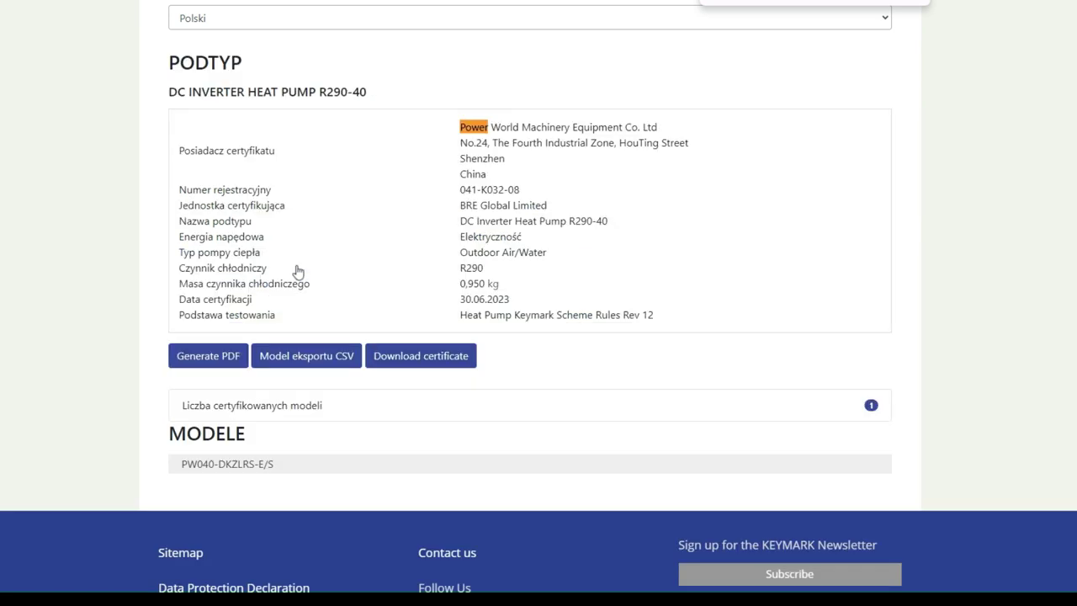
scroll(297, 271, "down", 3)
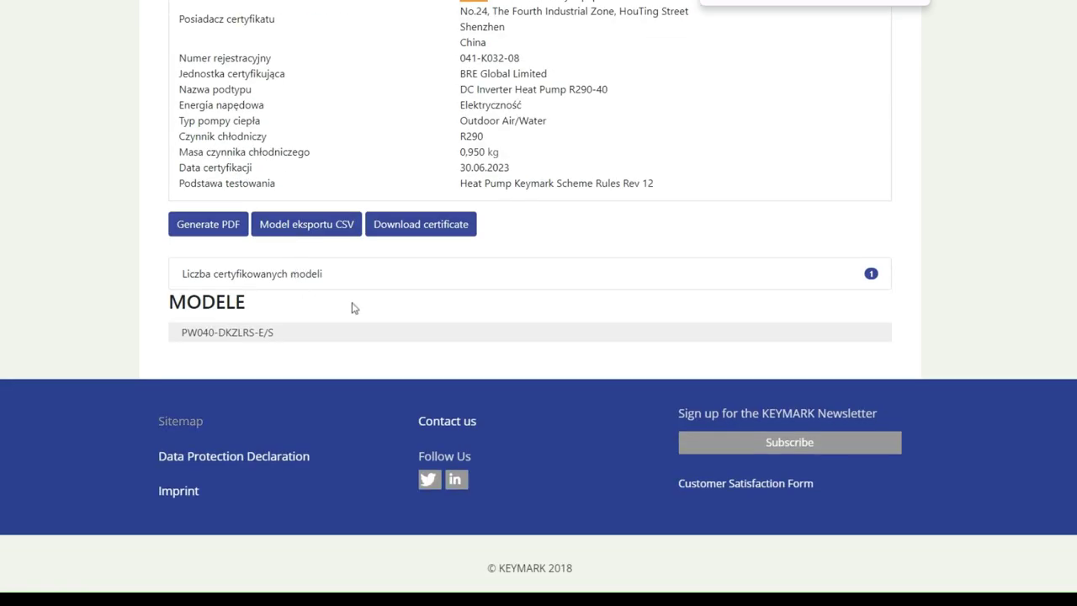
left_click(280, 342)
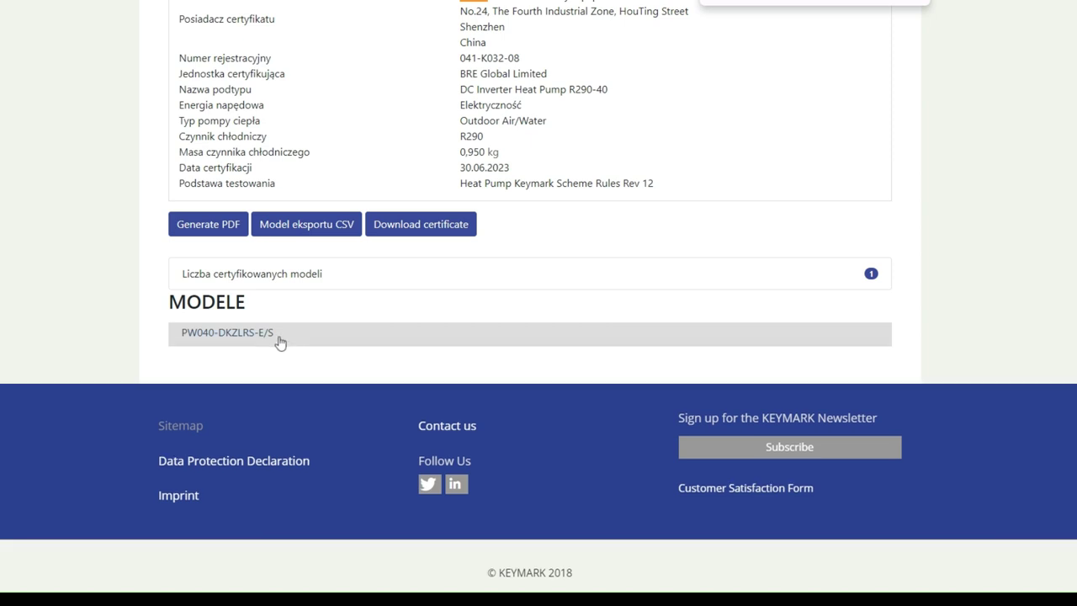
scroll(280, 342, "down", 10)
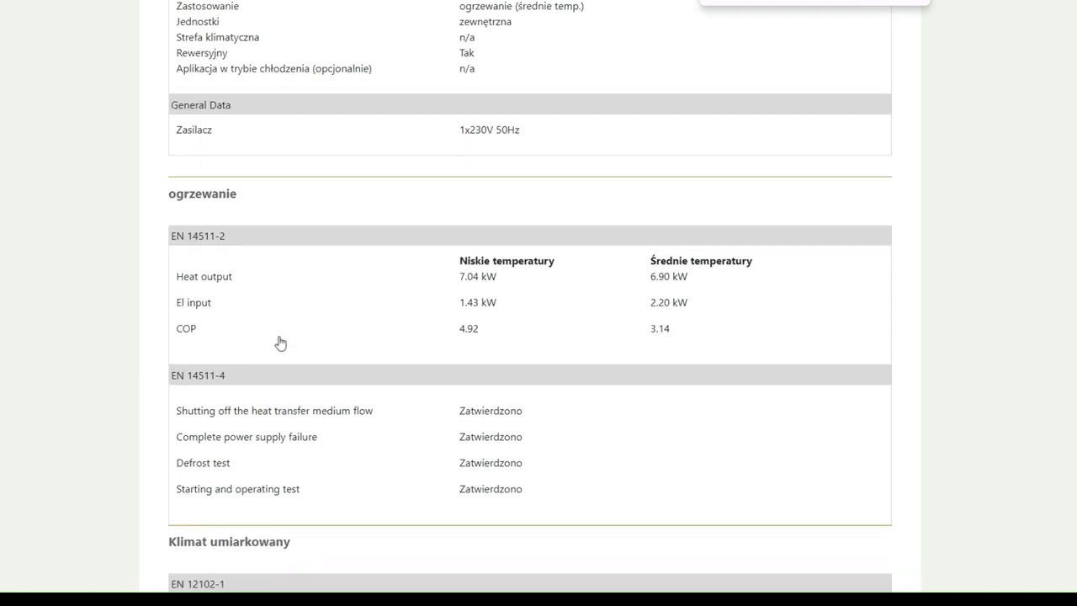
Step: Examine the PW040-DKZLRS-E/S heating data for low and medium temperatures, including SCOP, COP and Pdh at each outdoor temperature
scroll(280, 342, "down", 9)
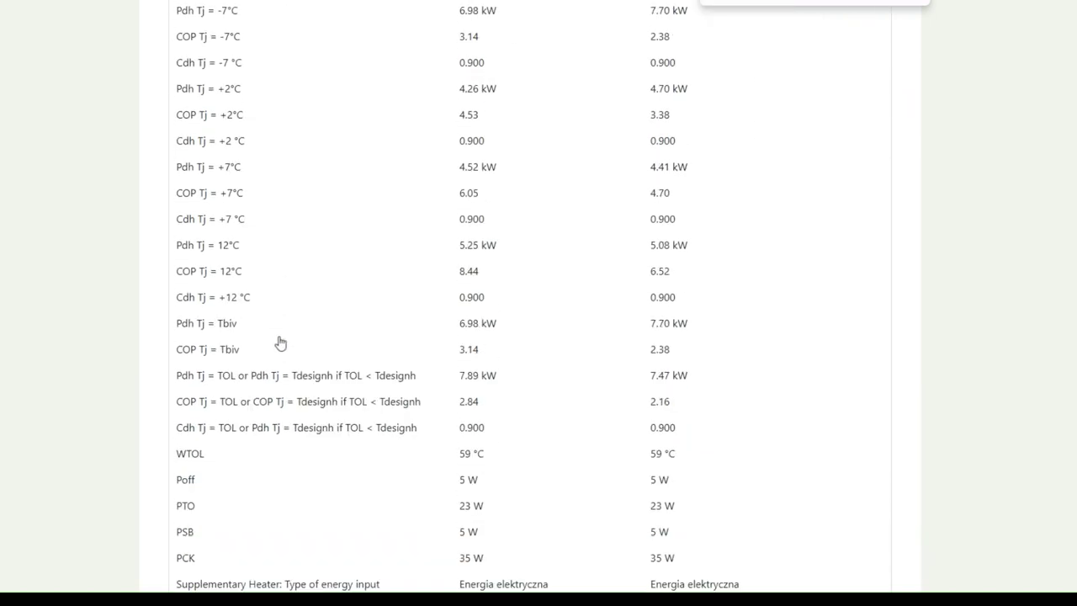
scroll(280, 343, "up", 10)
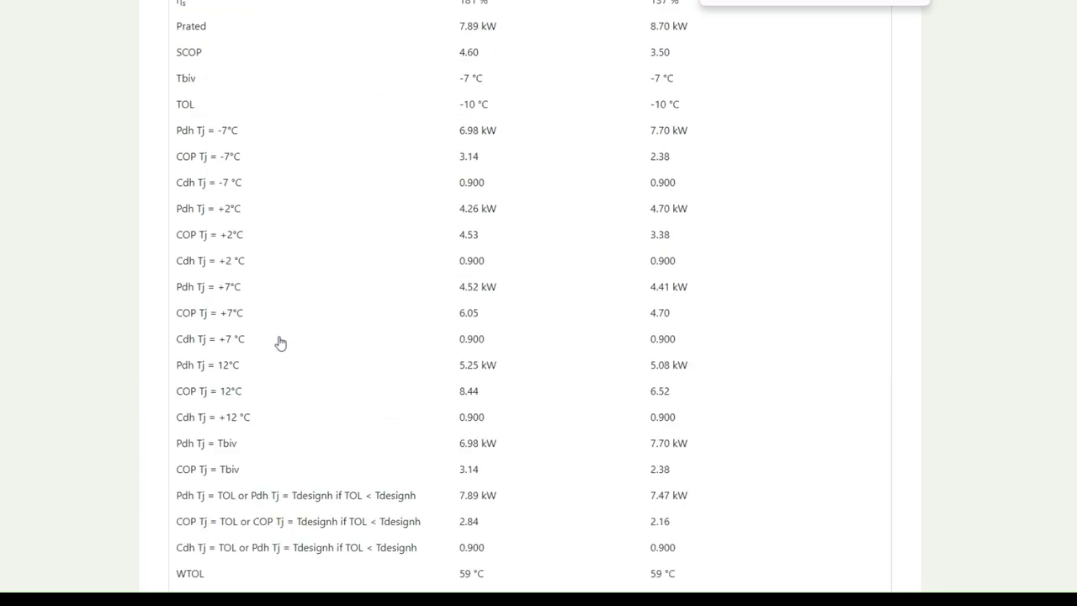
scroll(280, 342, "up", 6)
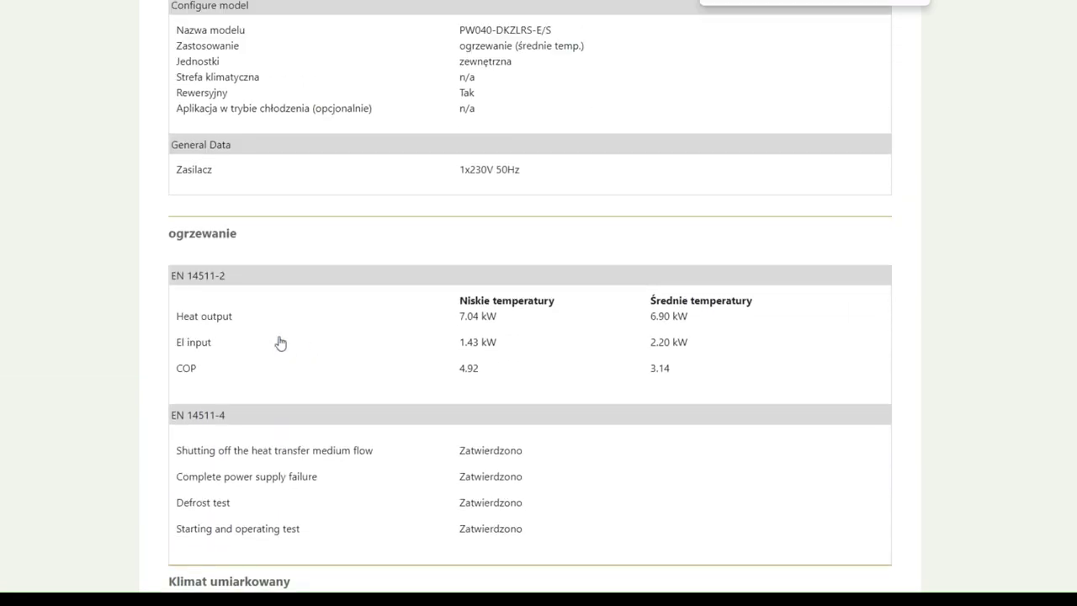
scroll(280, 342, "up", 3)
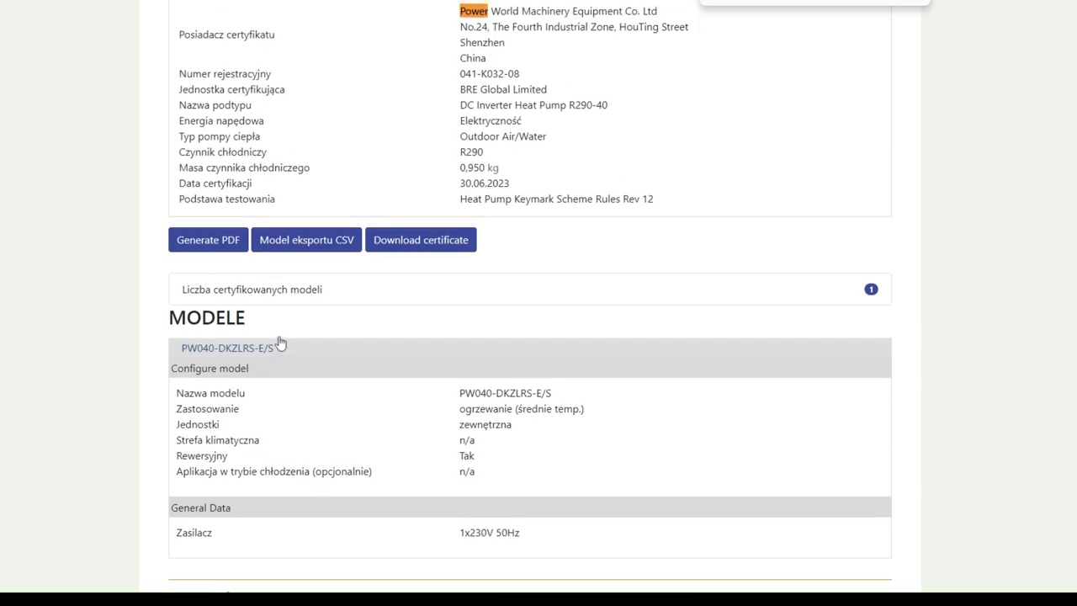
scroll(280, 343, "down", 1)
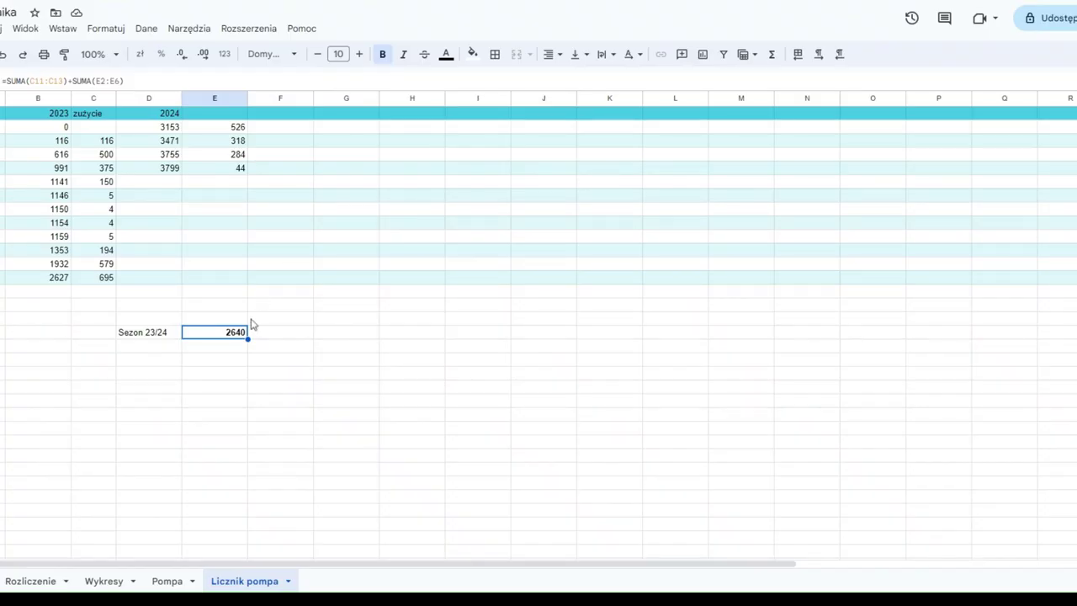
left_click_drag(265, 378, 82, 309)
left_click(82, 308)
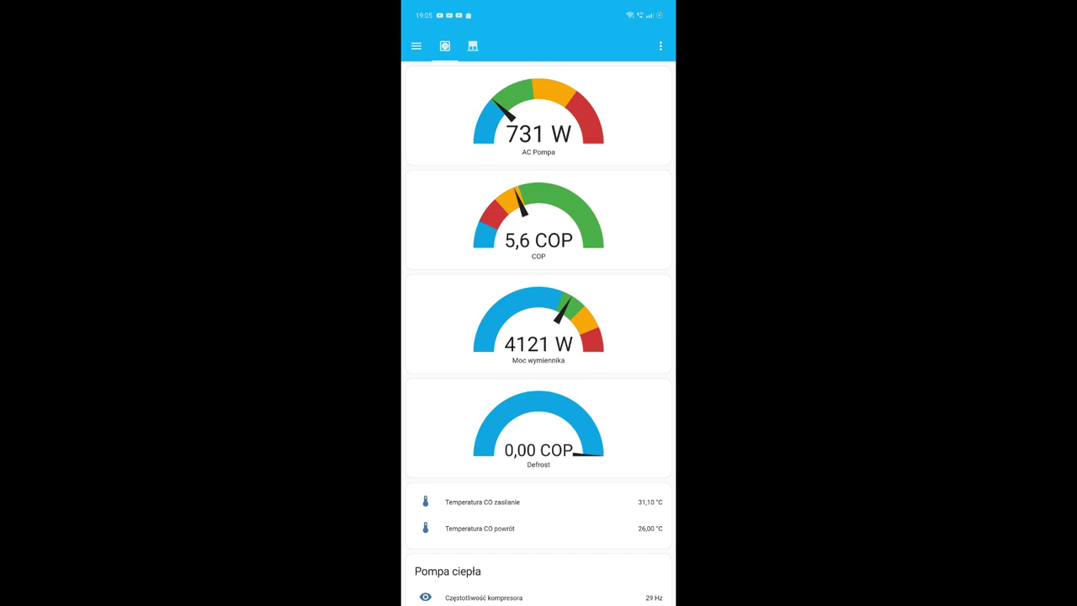
Step: Examine the heat pump dashboard's power, COP, Moc wymiennika and Defrost gauges together with the Pompa ciepła compressor, temperature and flow readings
scroll(539, 337, "down", 5)
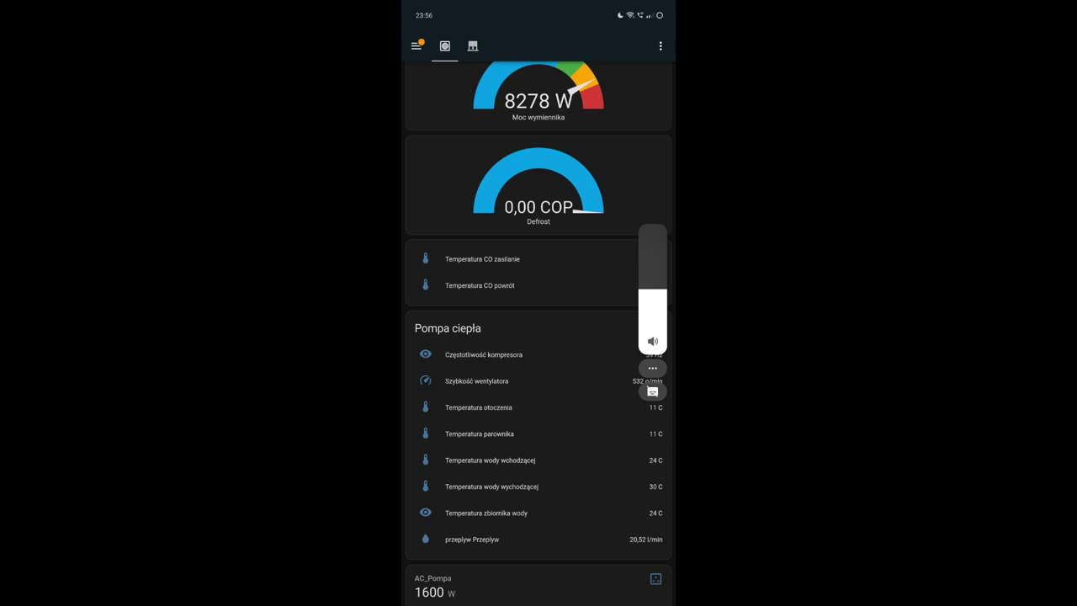
scroll(538, 336, "up", 5)
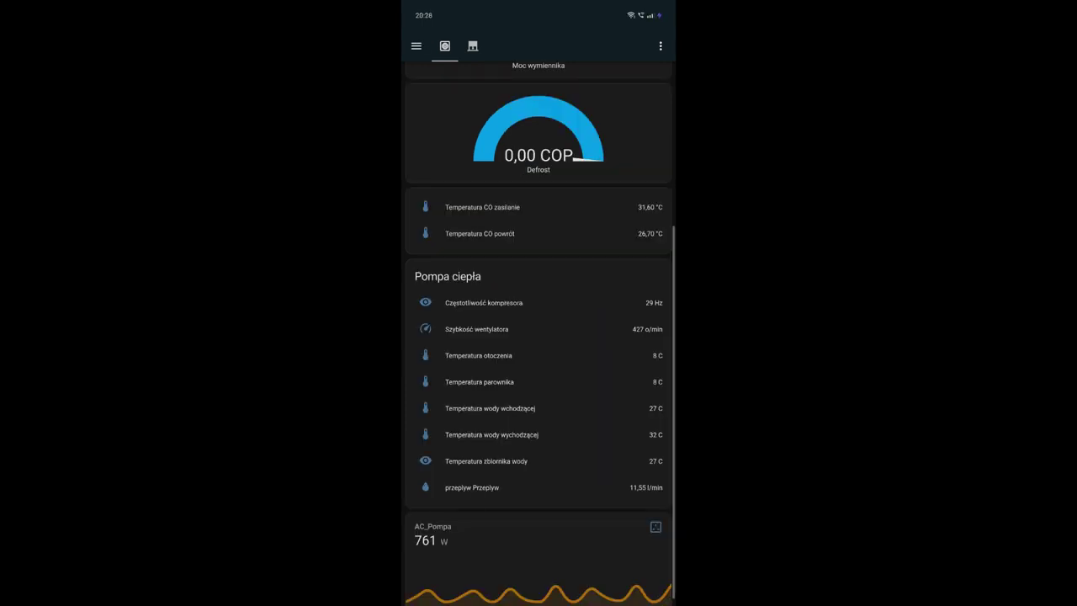
scroll(539, 336, "up", 5)
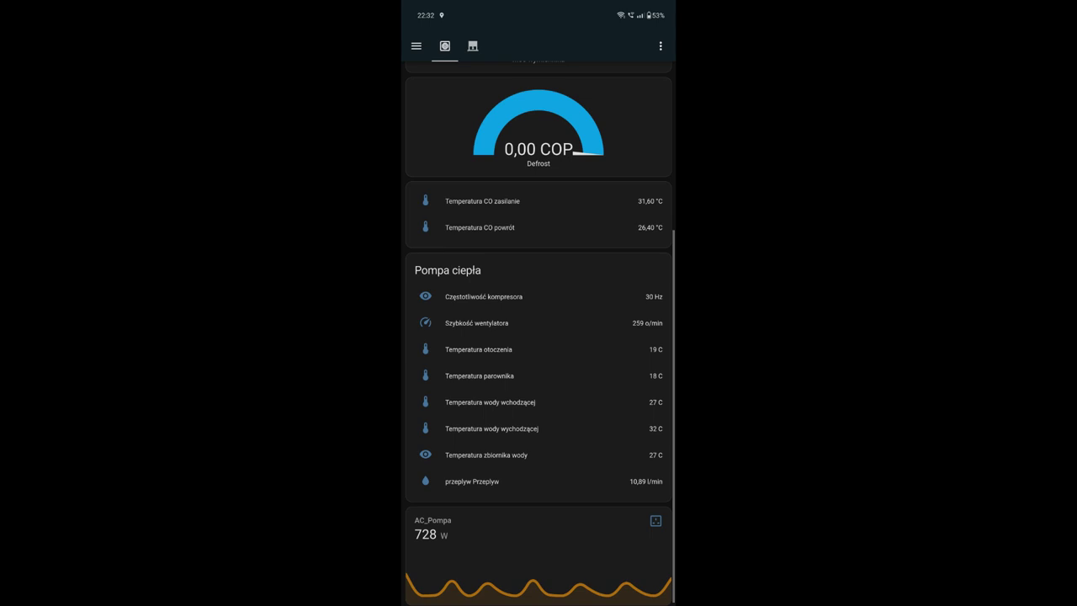
scroll(538, 336, "up", 1)
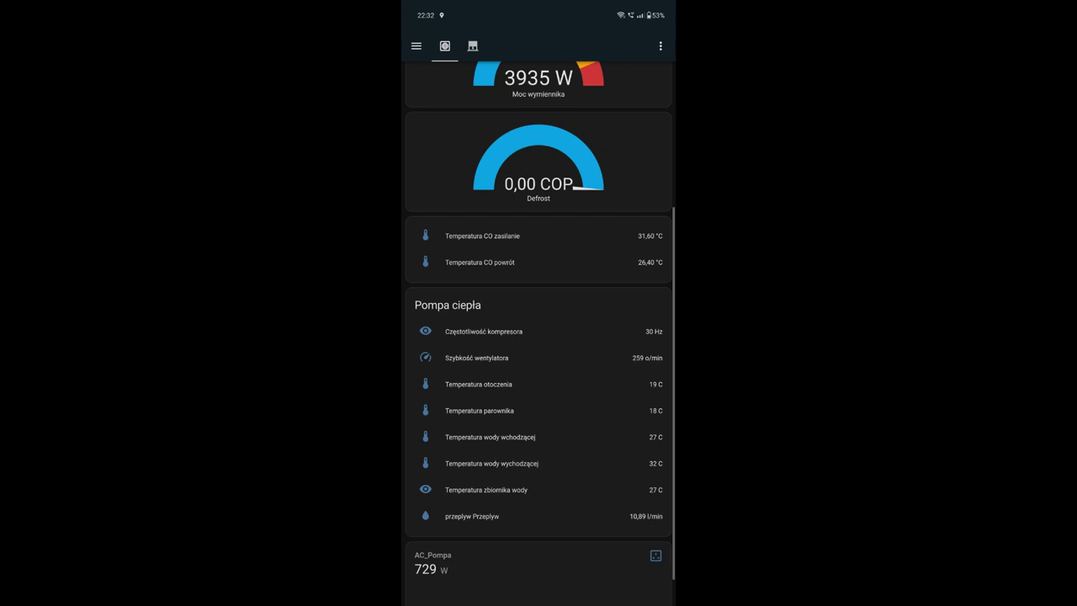
scroll(539, 337, "up", 3)
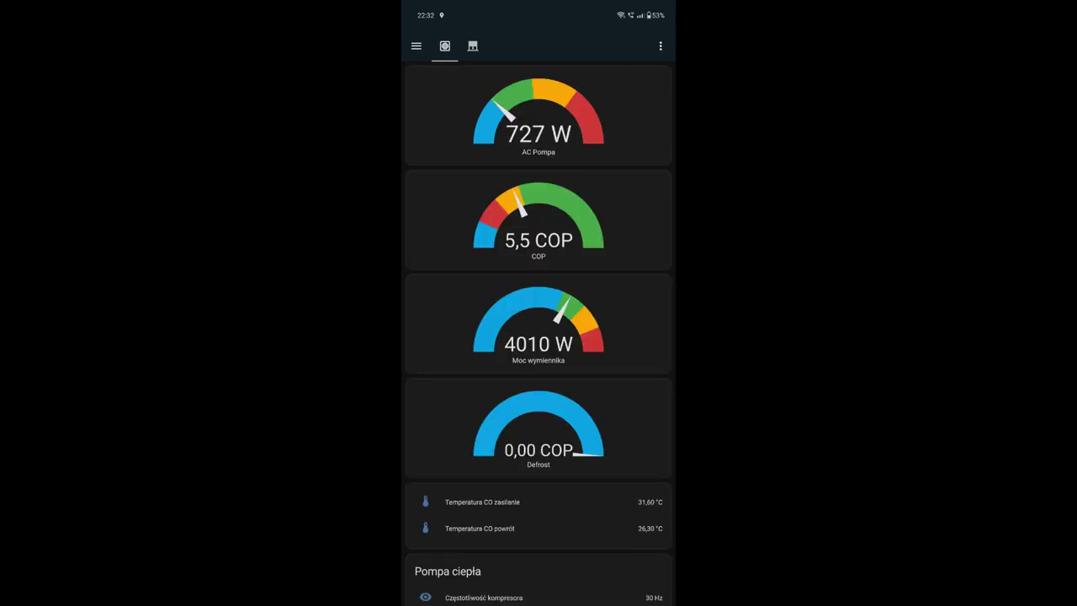